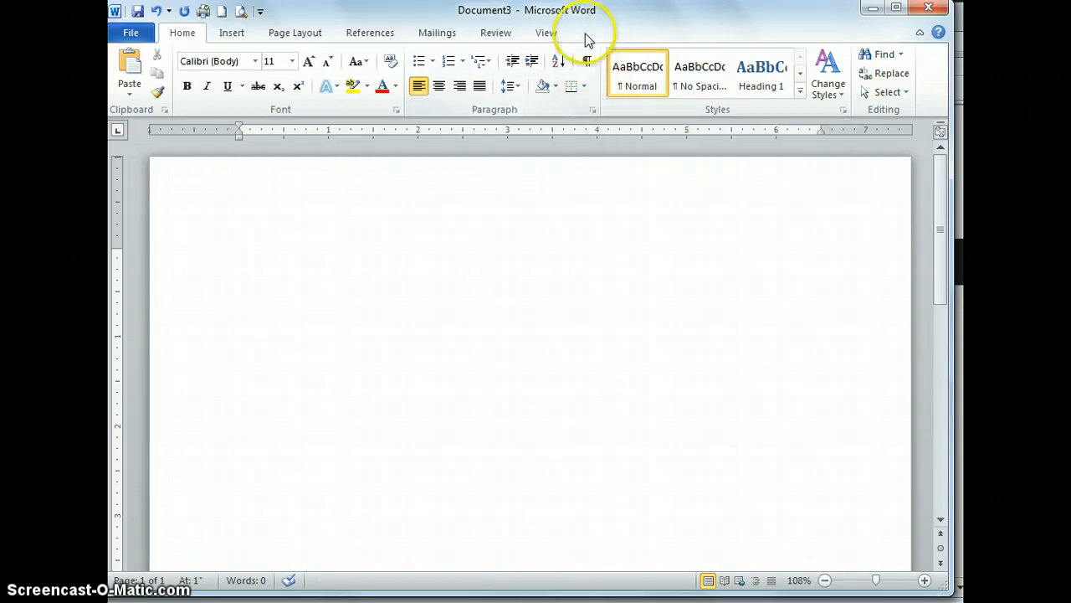
- Show the formatting marks, and toggle the ruler off and back on
left_click(587, 61)
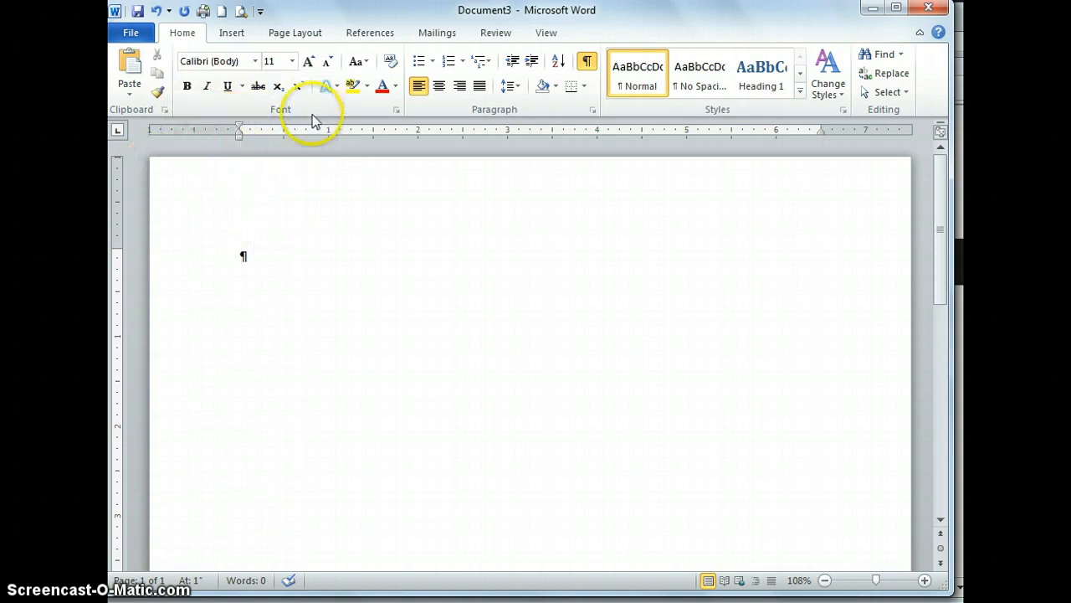
left_click(546, 33)
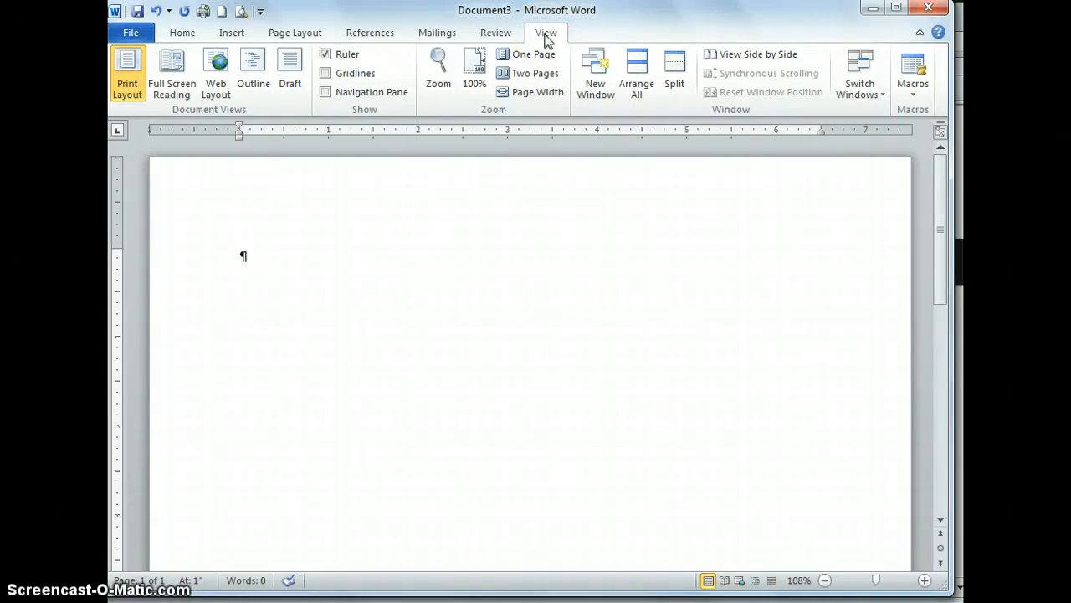
left_click(941, 134)
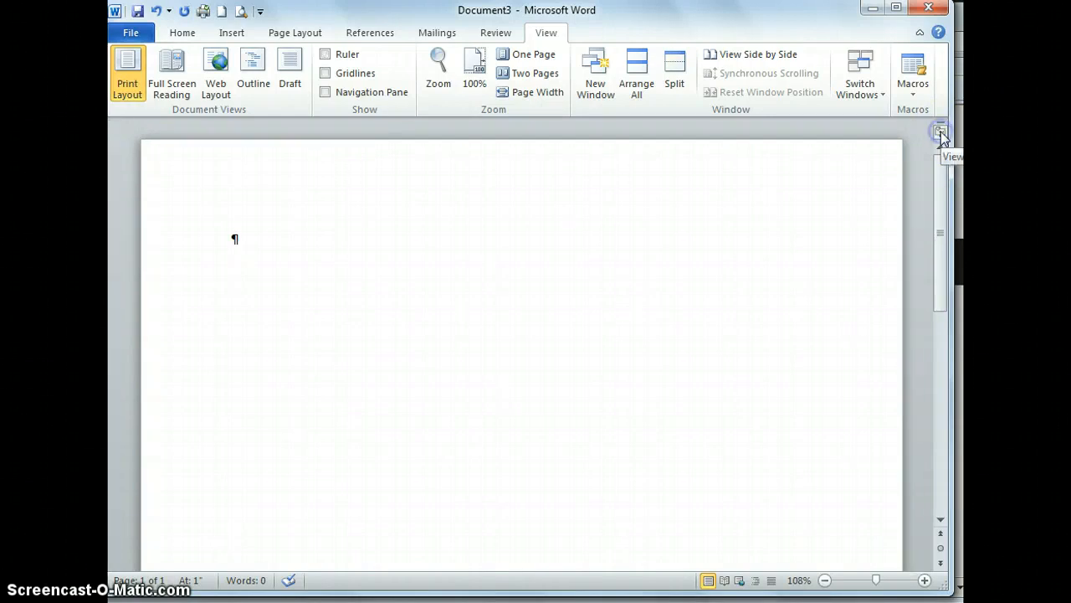
left_click(941, 134)
left_click(419, 217)
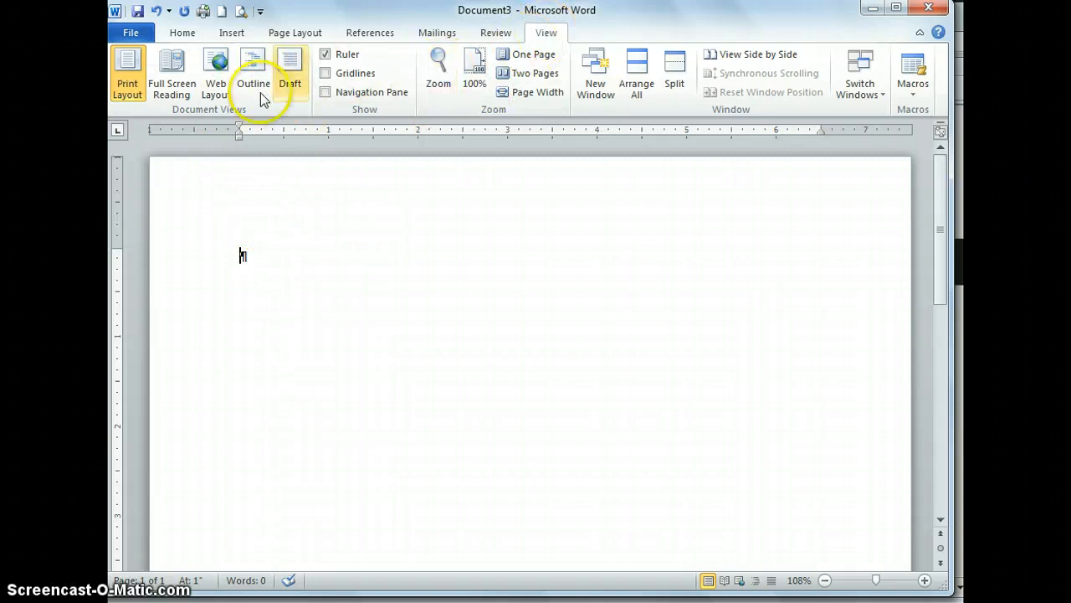
- Cycle through all the tab stop types on the ruler's tab selector and return to Left Tab
left_click(118, 138)
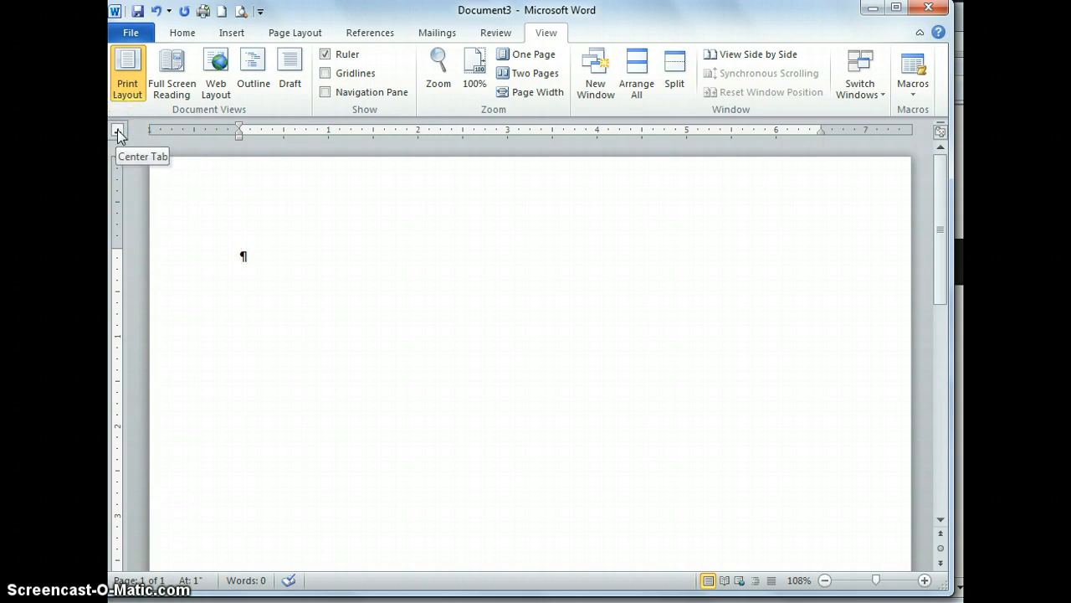
left_click(118, 134)
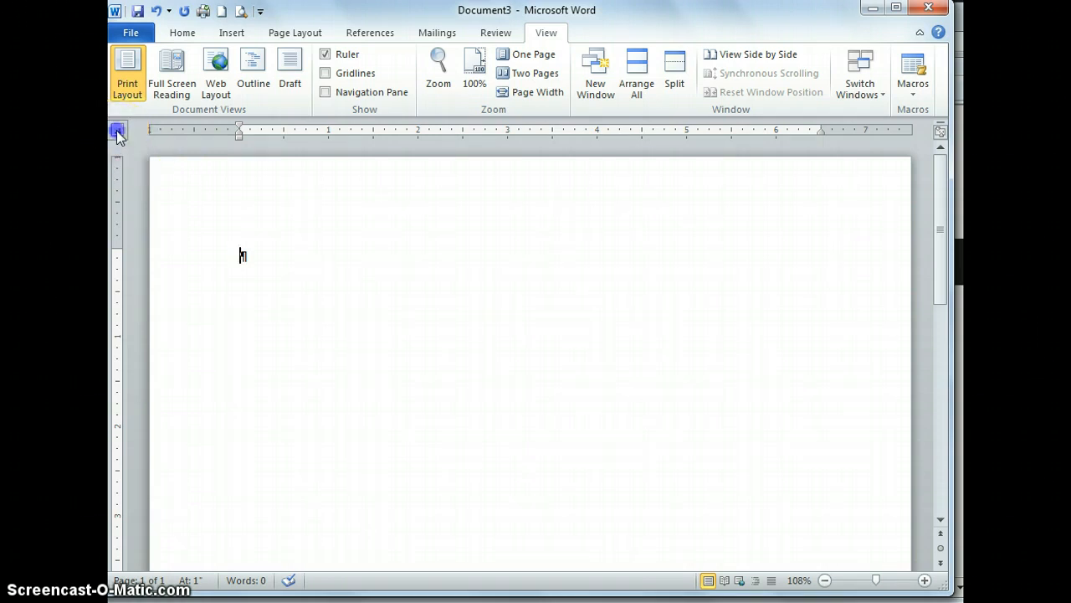
left_click(117, 132)
left_click(116, 132)
left_click(117, 131)
left_click(118, 131)
left_click(118, 130)
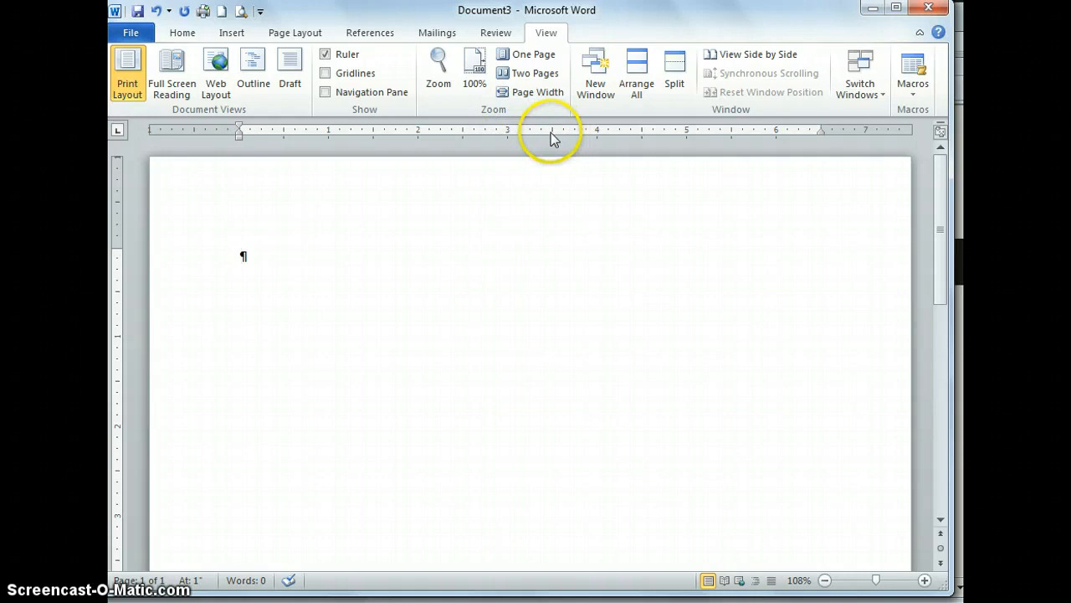
- Set a left tab at about 3.25 inches on the first line and insert the date and time there in the 4/16/2013 6:09 PM format
left_click(530, 132)
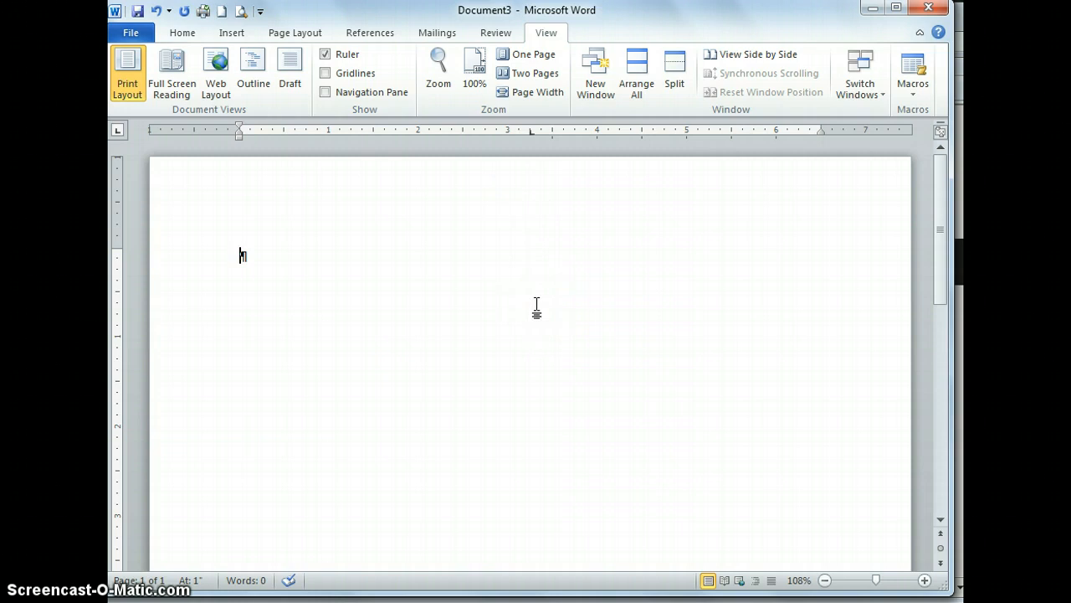
double_click(533, 256)
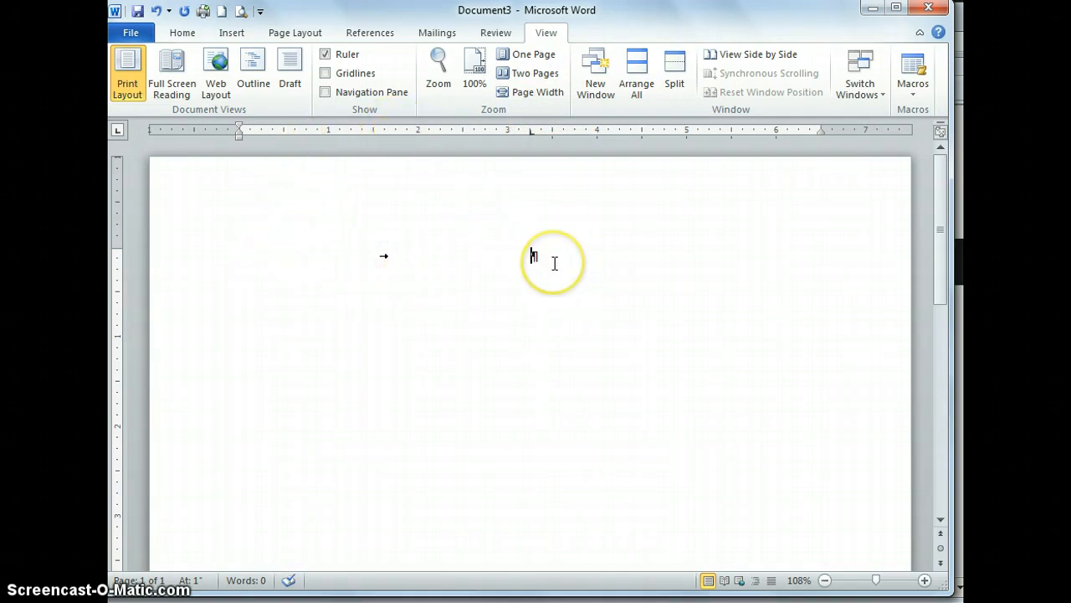
left_click(231, 33)
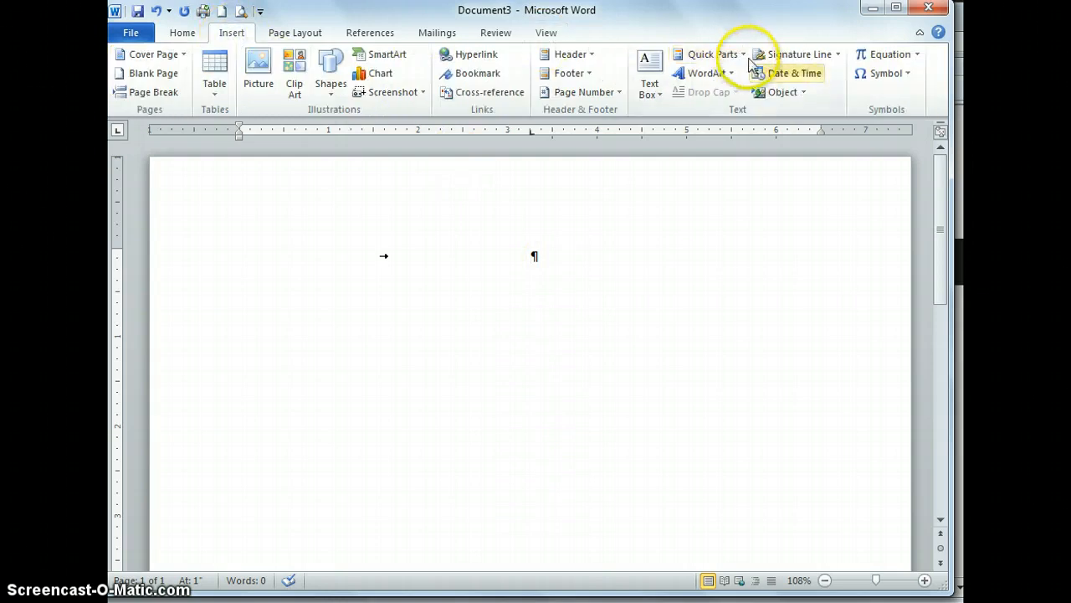
left_click(792, 75)
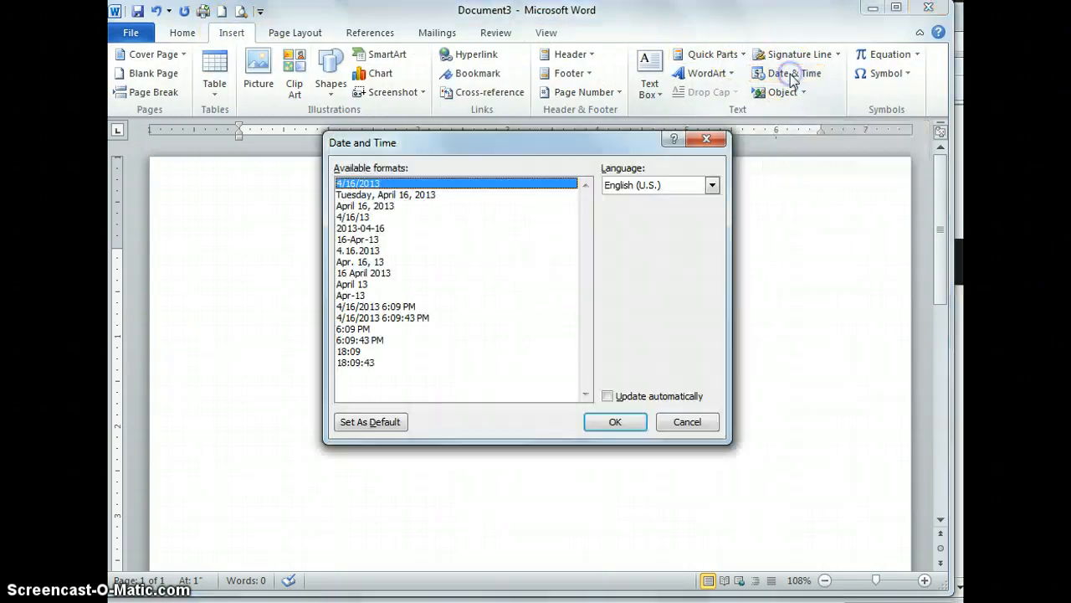
left_click(385, 307)
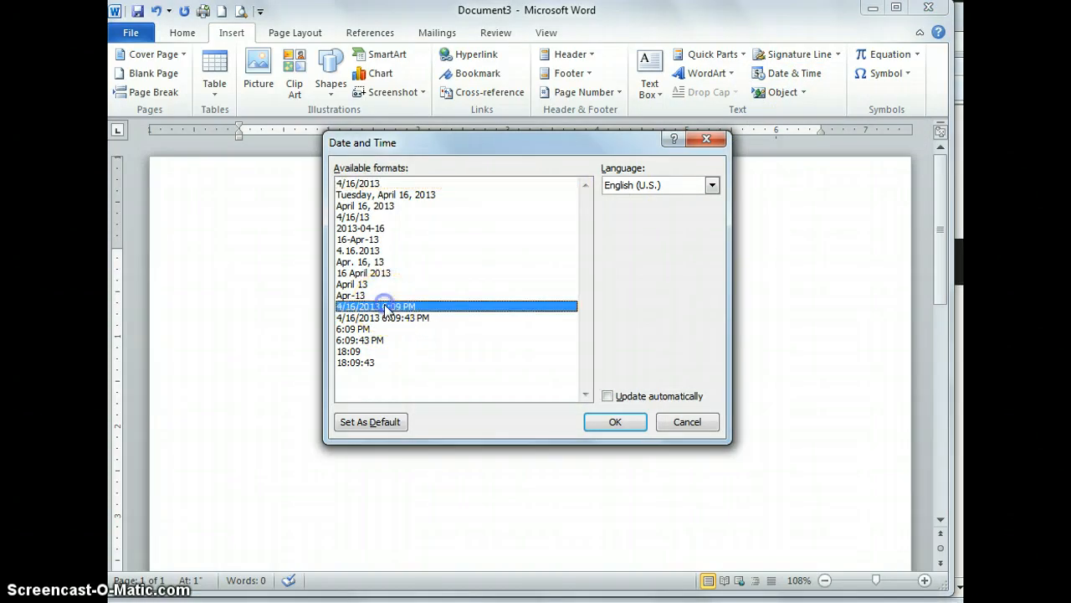
left_click(632, 424)
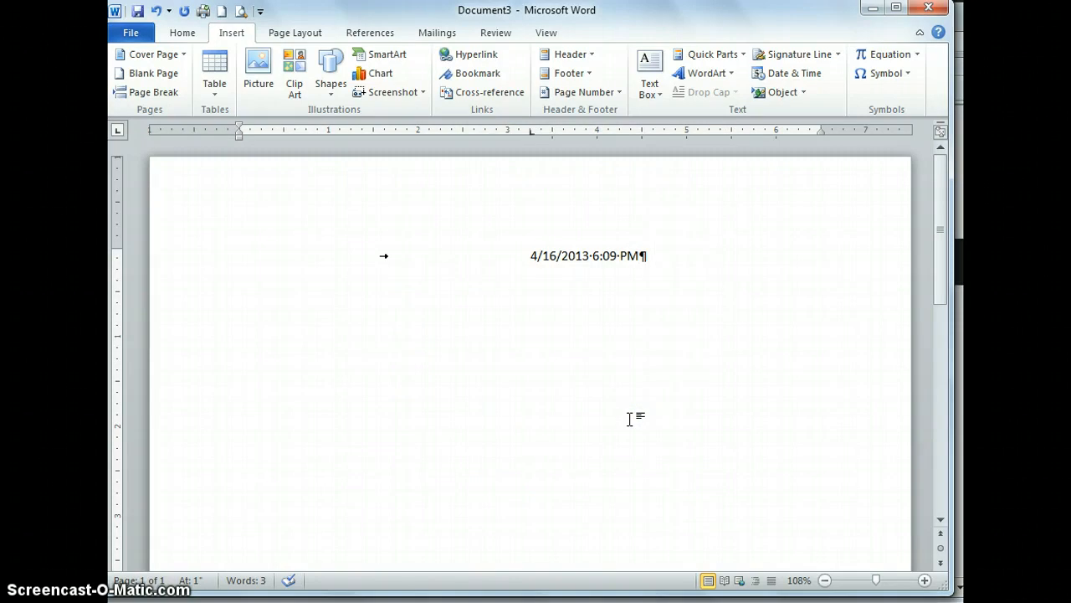
- Two lines below the date, set a left tab at 1 inch and enter "Enclosures:" with "Promissory Note" at the tab
key("Return")
key("Return")
left_click(353, 234)
type("Enclosures")
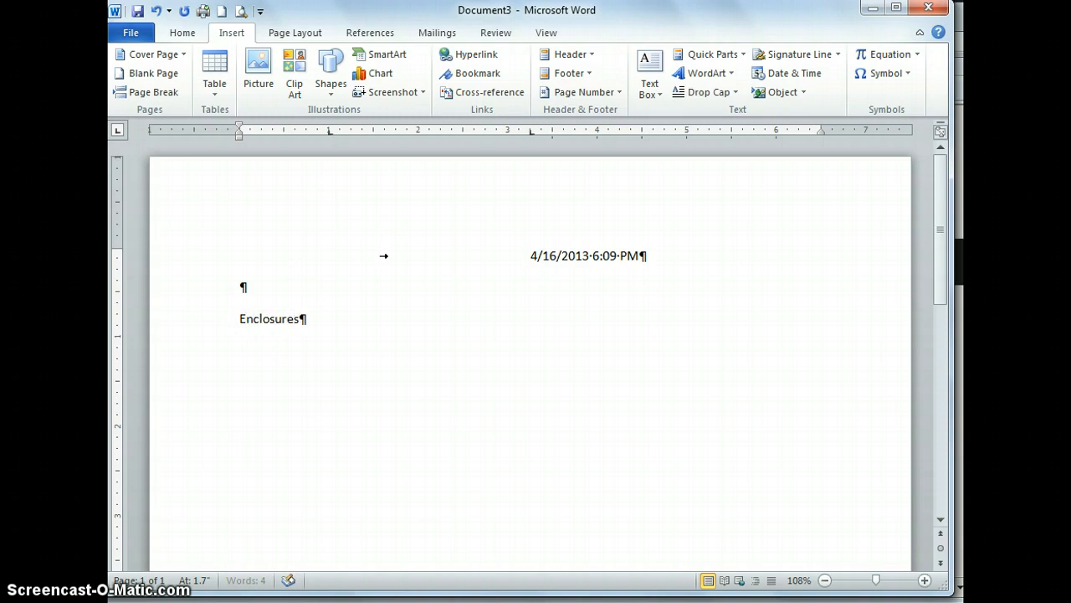
type(":")
key("Tab")
type("Promissory Note")
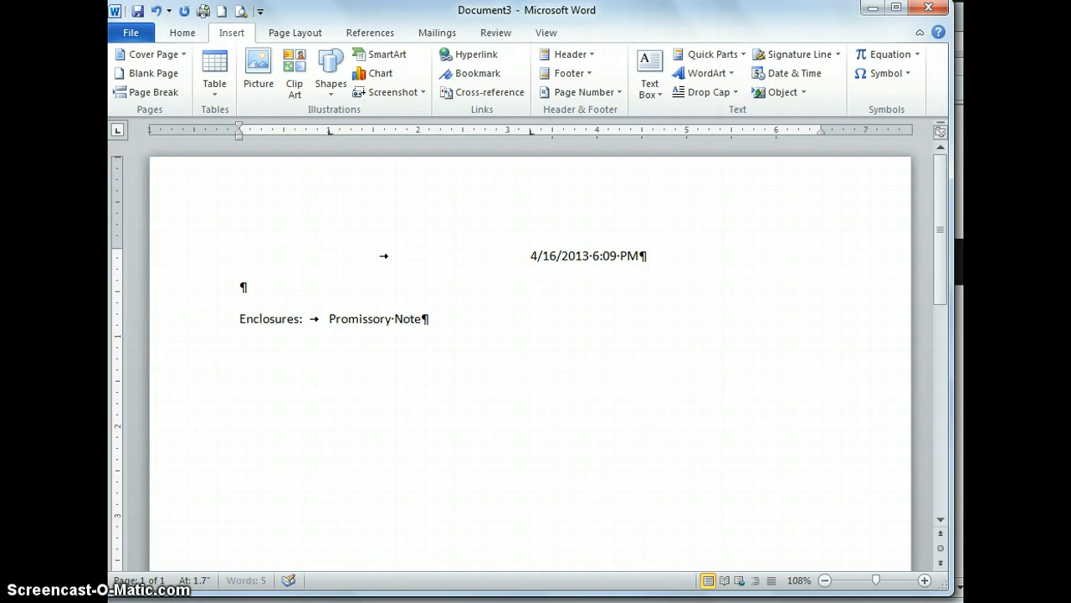
- Add "Amortization Schedule" on a new line aligned at the 1 inch tab, followed by an empty line
key("Return")
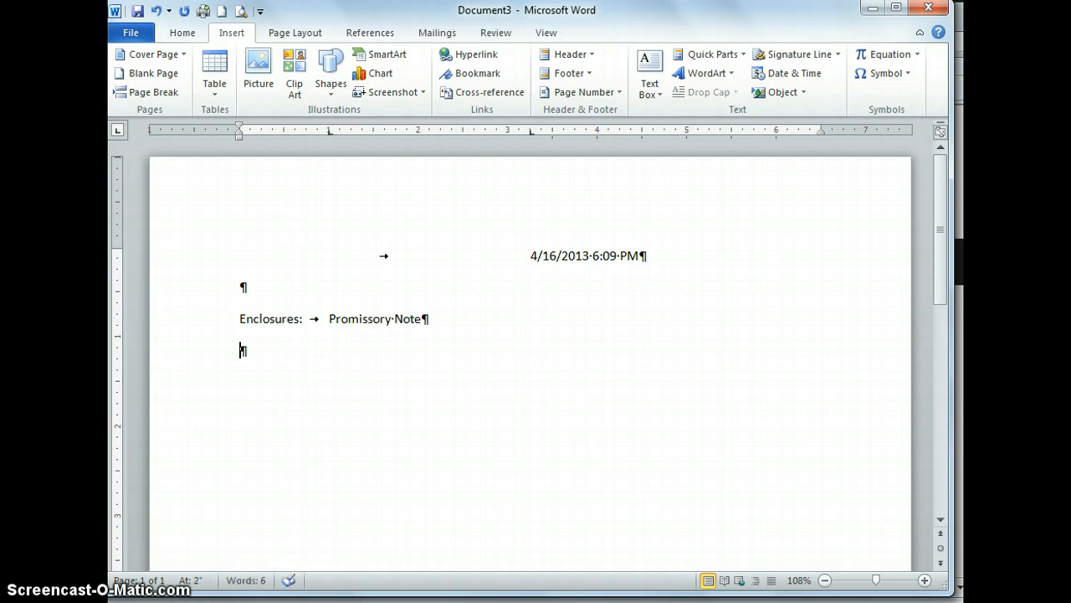
key("Tab")
type("Amor")
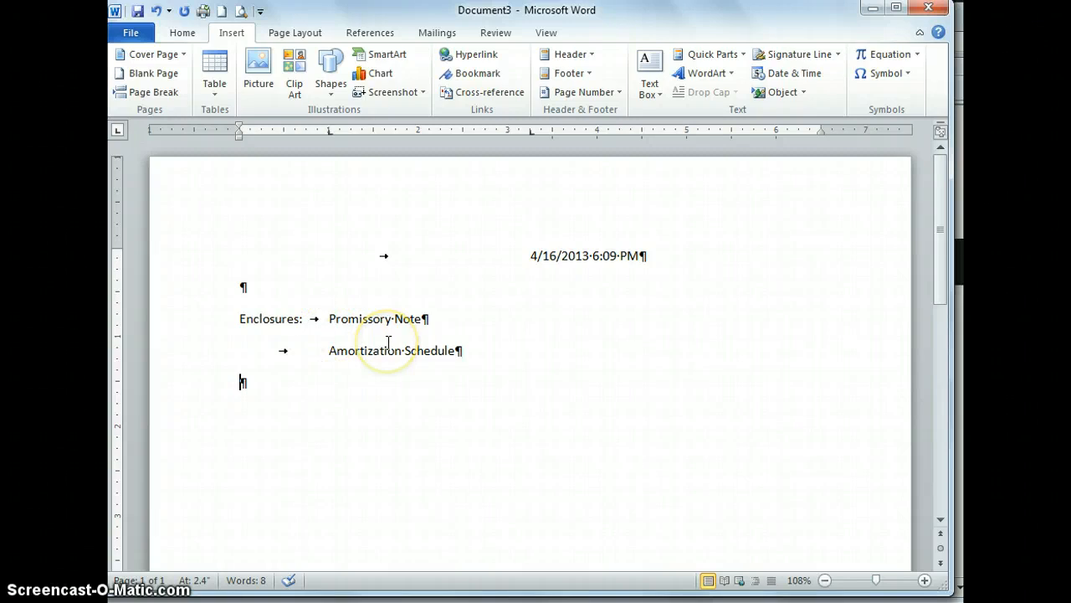
- Examine the line spacing choices and the paragraph's indent and spacing settings without changing them
left_click(183, 35)
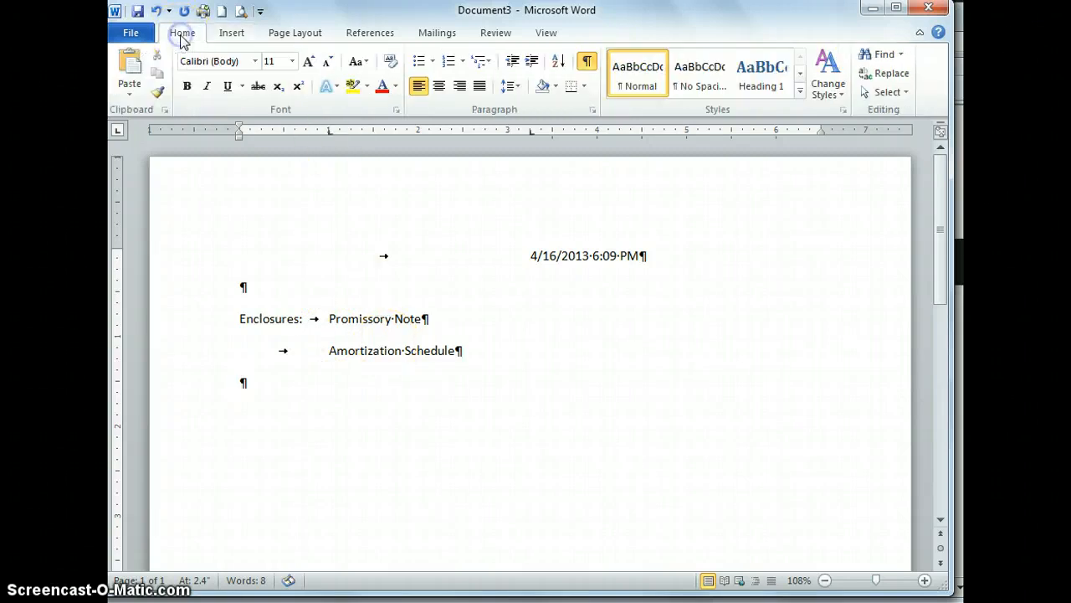
left_click(519, 86)
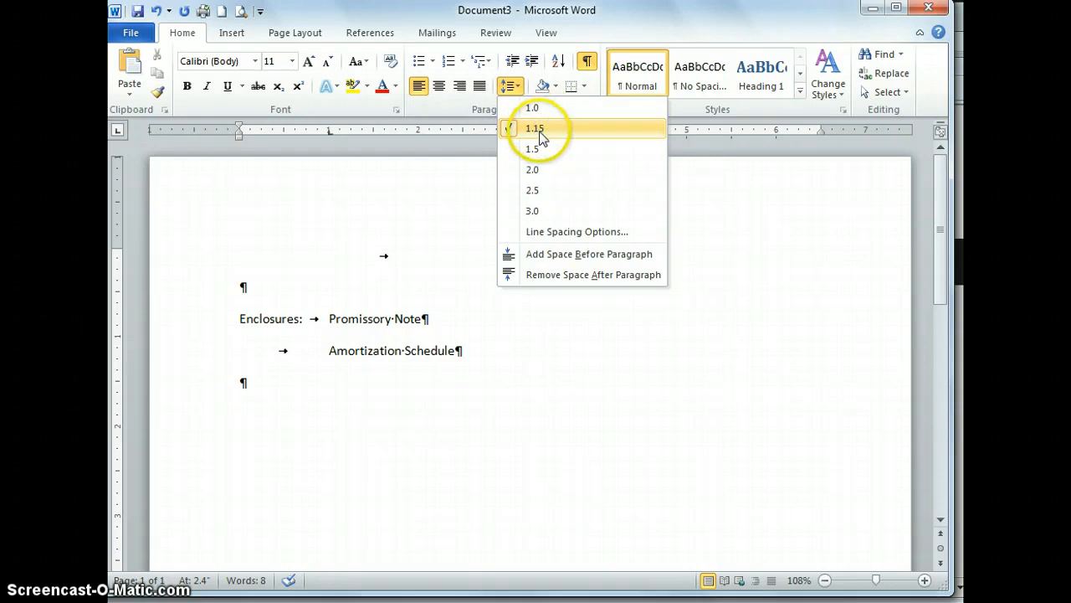
left_click(475, 165)
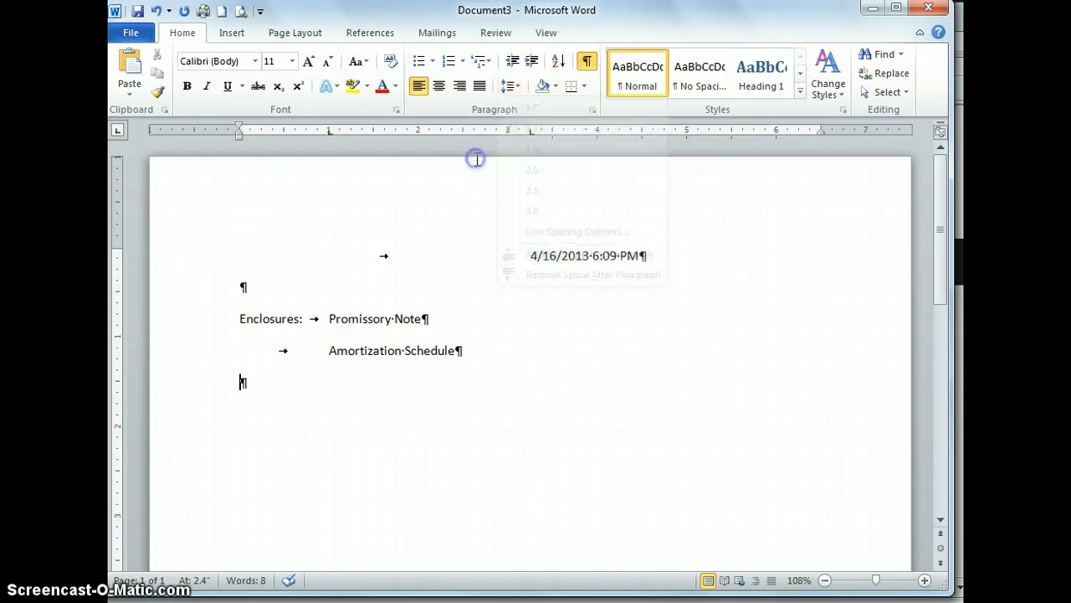
left_click(593, 109)
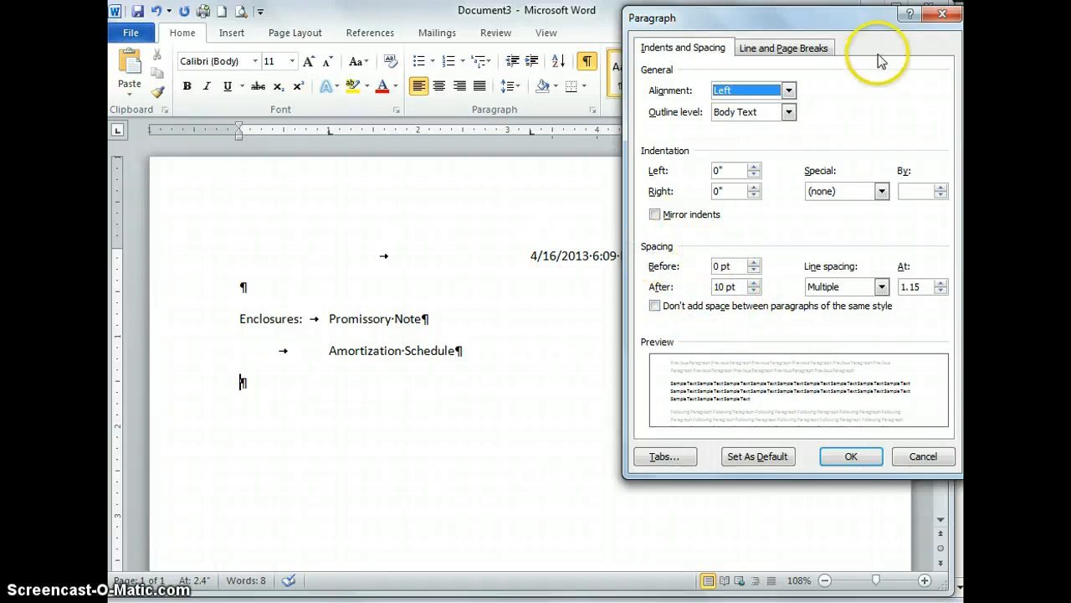
left_click(944, 17)
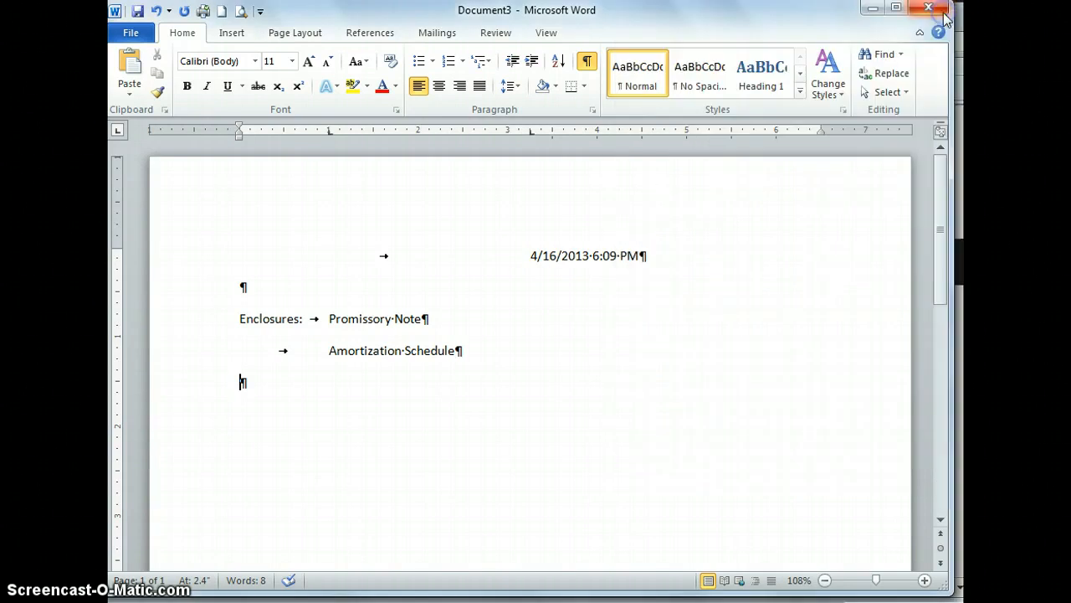
- Remove the space after the "Promissory Note" paragraph
left_click(366, 321)
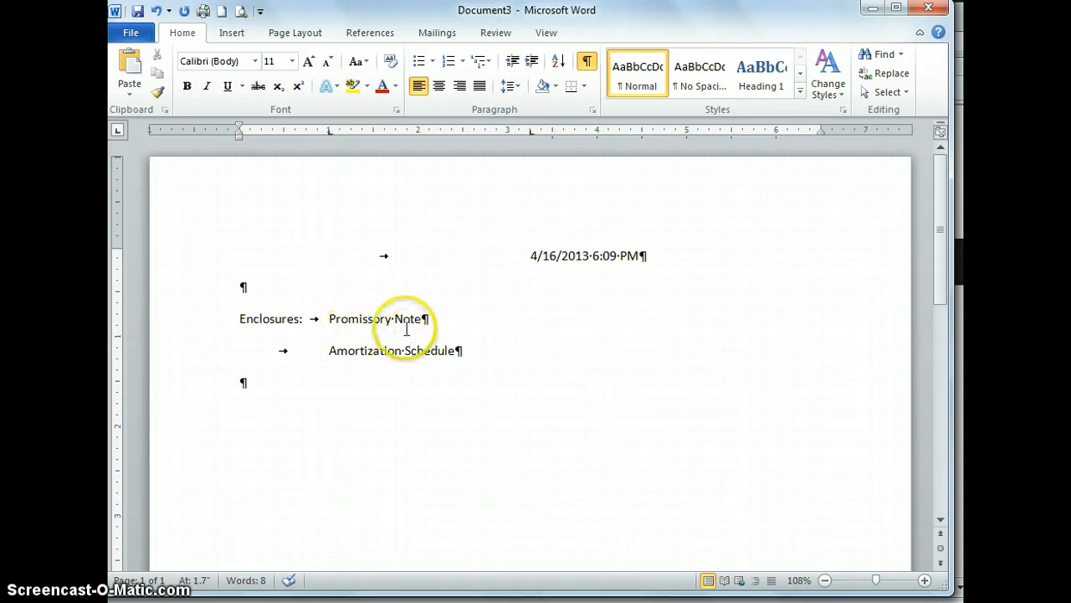
left_click(520, 88)
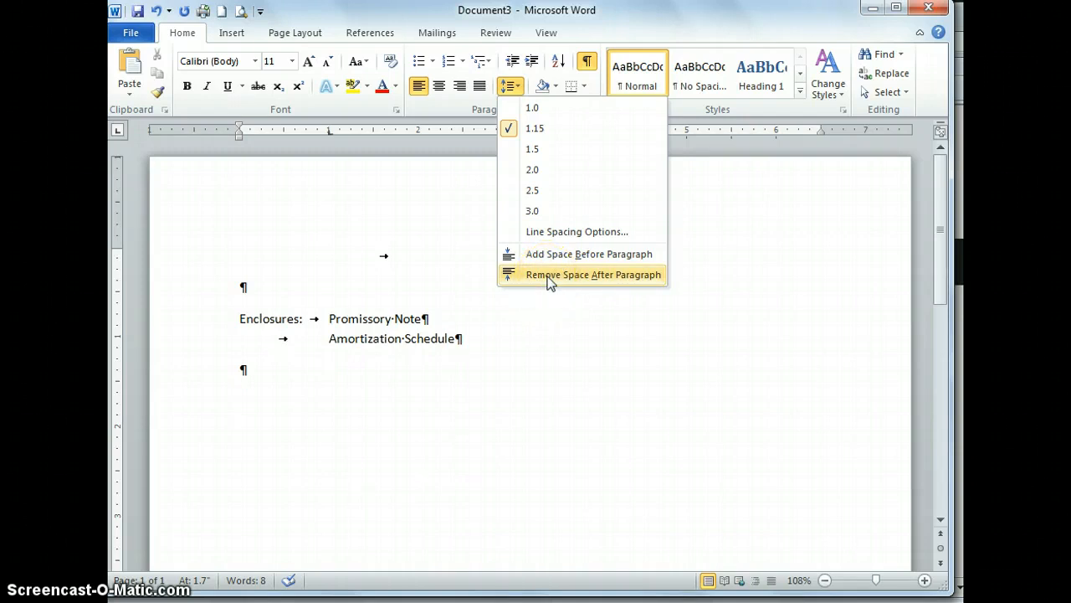
left_click(549, 276)
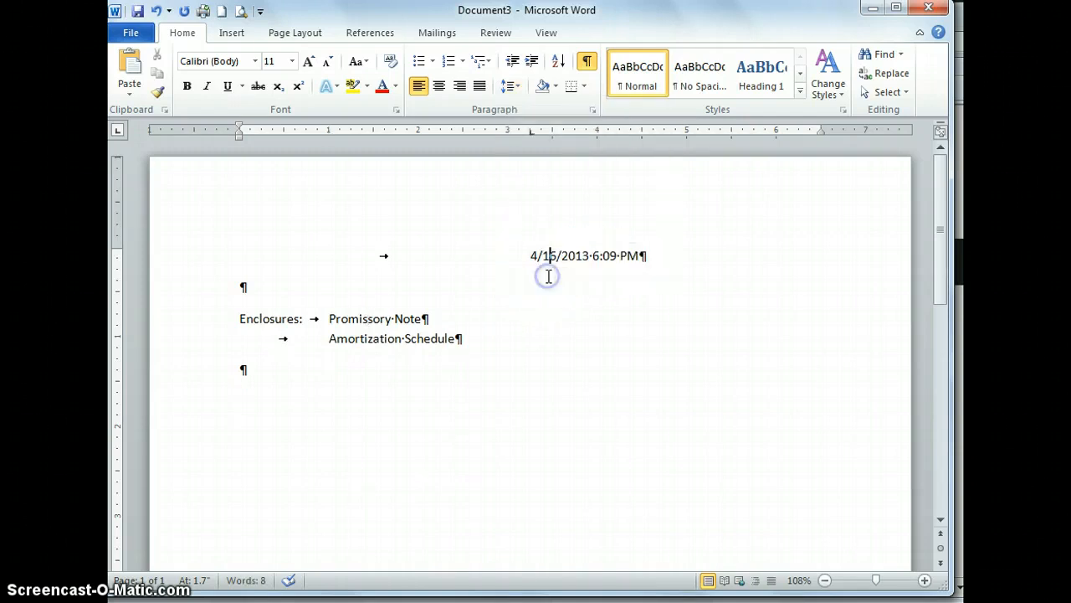
- On the empty line below the enclosures, set a left tab at 0.5 inch and enter "c" followed by a tab
left_click(246, 373)
left_click(285, 132)
left_click(285, 132)
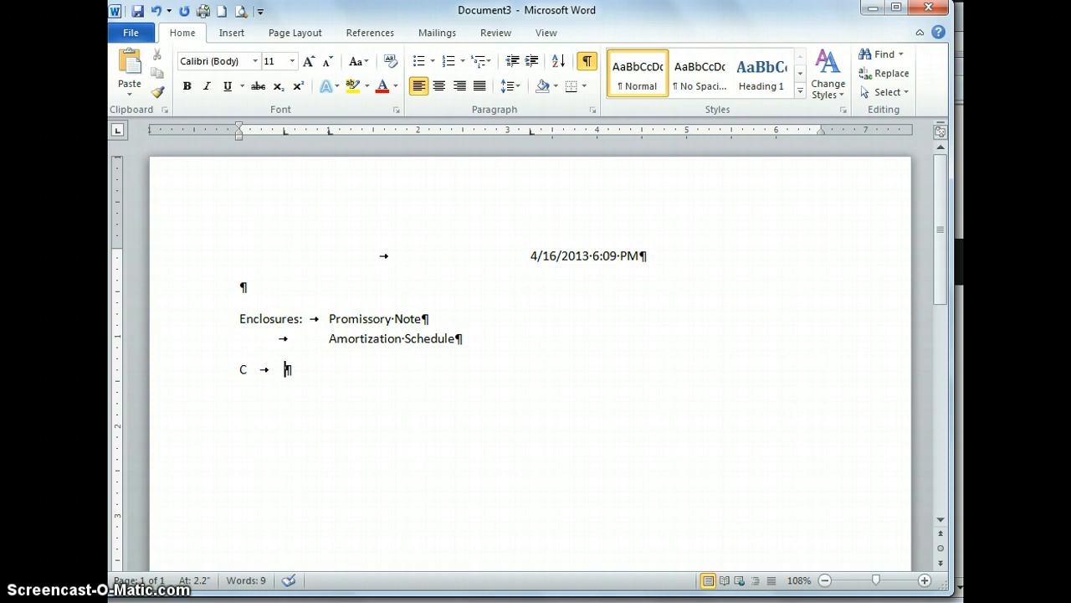
- Undo the automatic capitalization of the "c" and enter the two copy recipients' full names on separate lines at the 0.5 inch tab
mouse_move(246, 377)
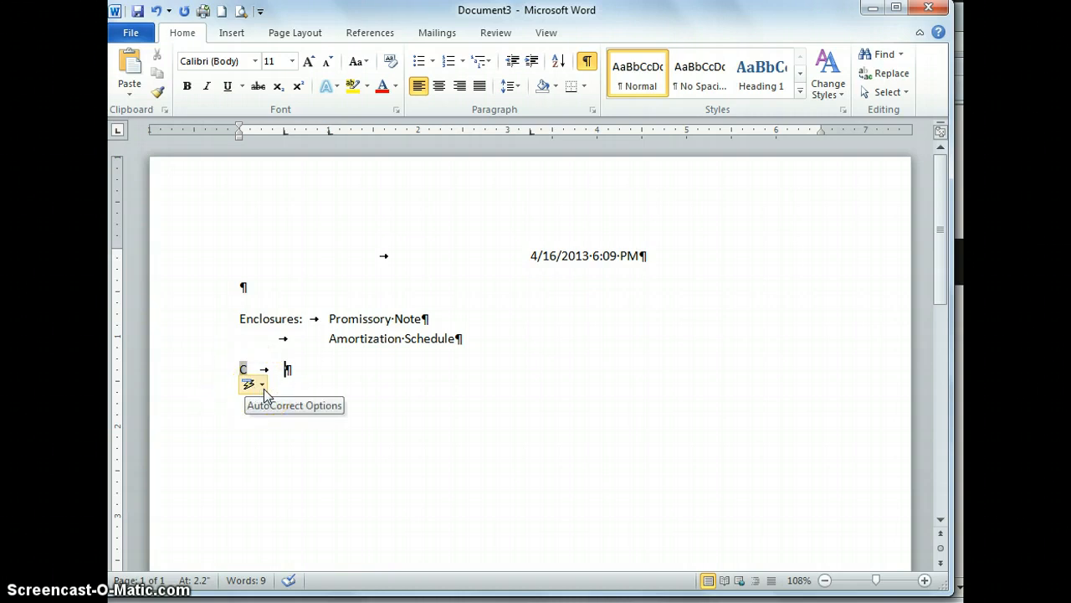
left_click(262, 385)
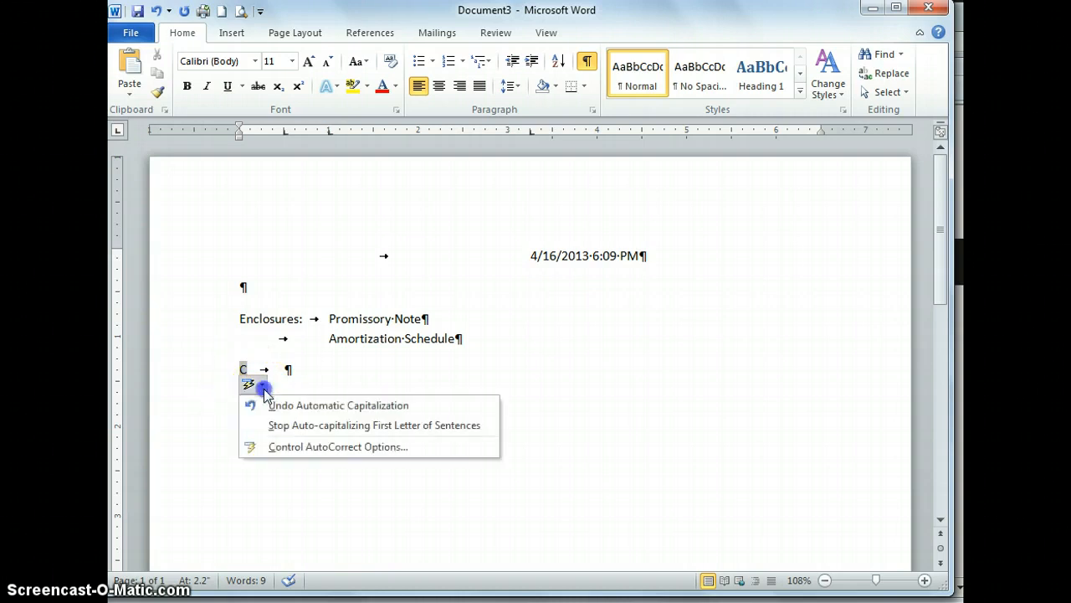
left_click(303, 406)
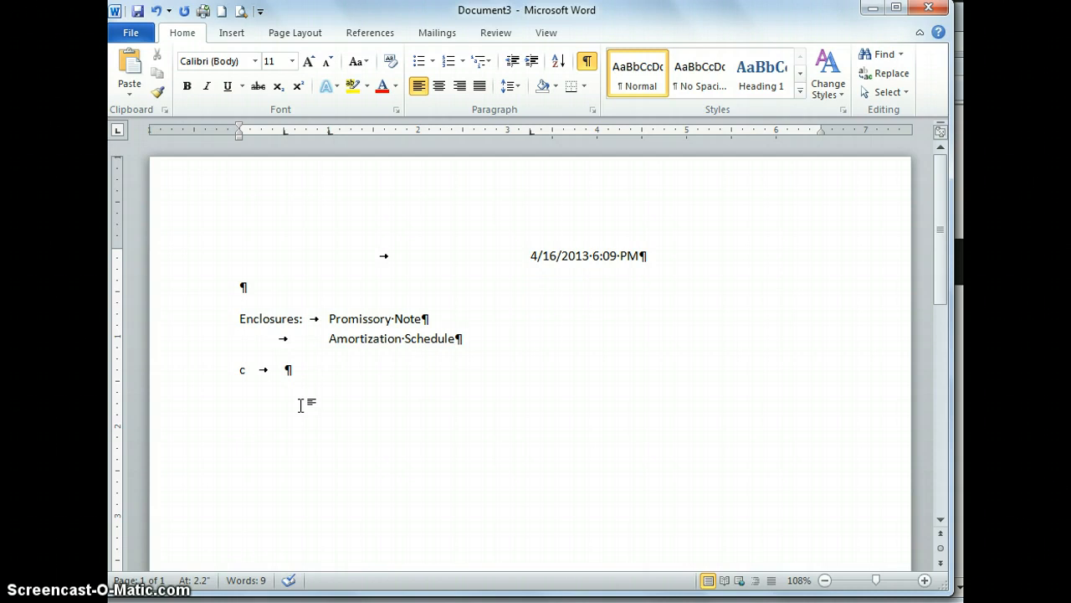
type("Ashley Nobles")
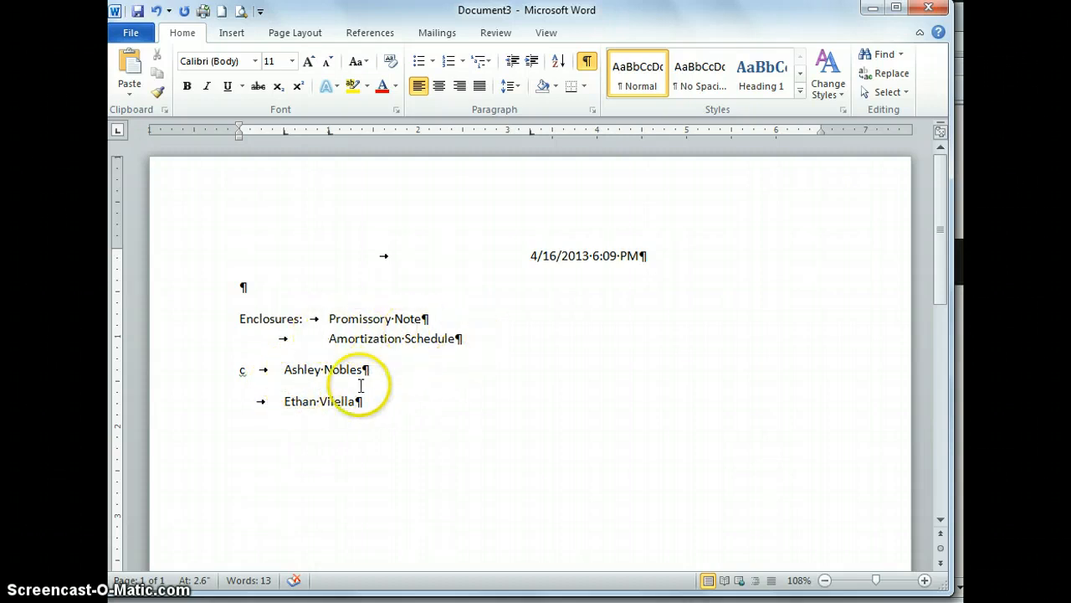
- Remove the space after the first copy recipient's paragraph
left_click(334, 370)
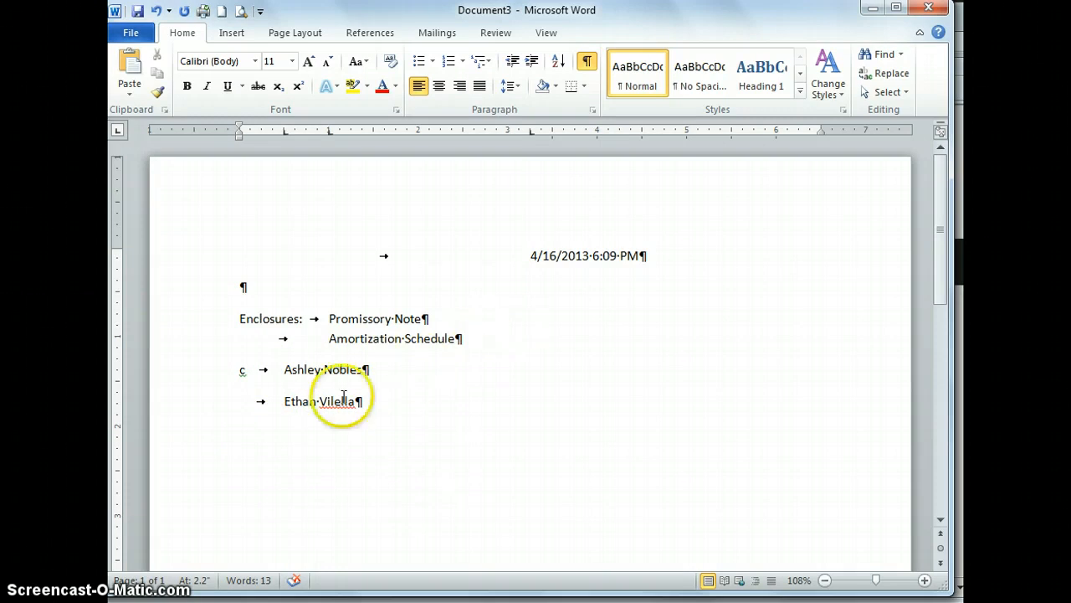
left_click_drag(359, 370, 306, 374)
left_click(339, 369)
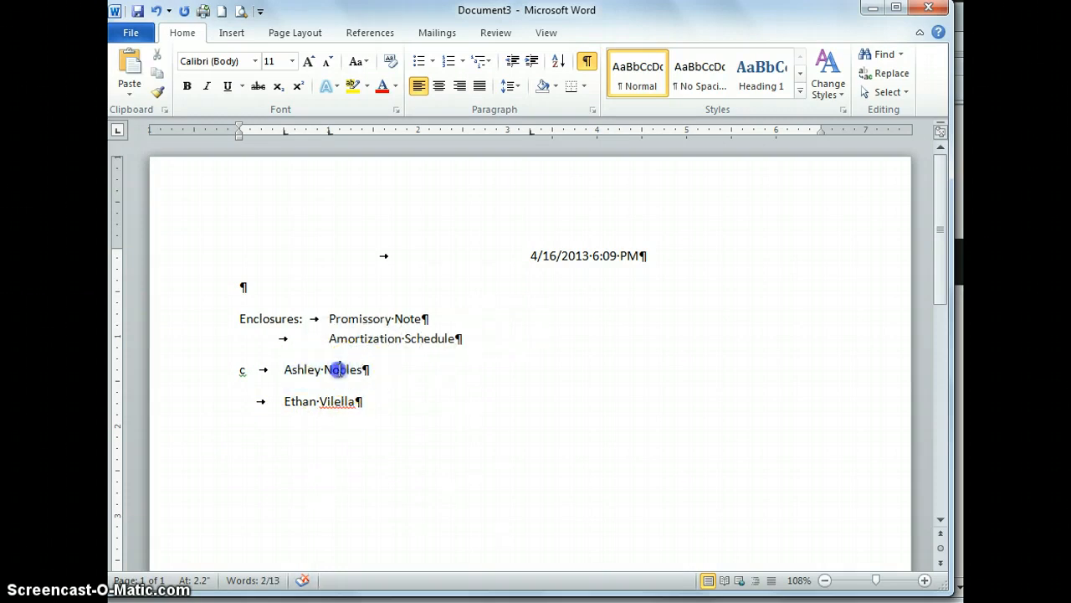
left_click(512, 86)
left_click(566, 283)
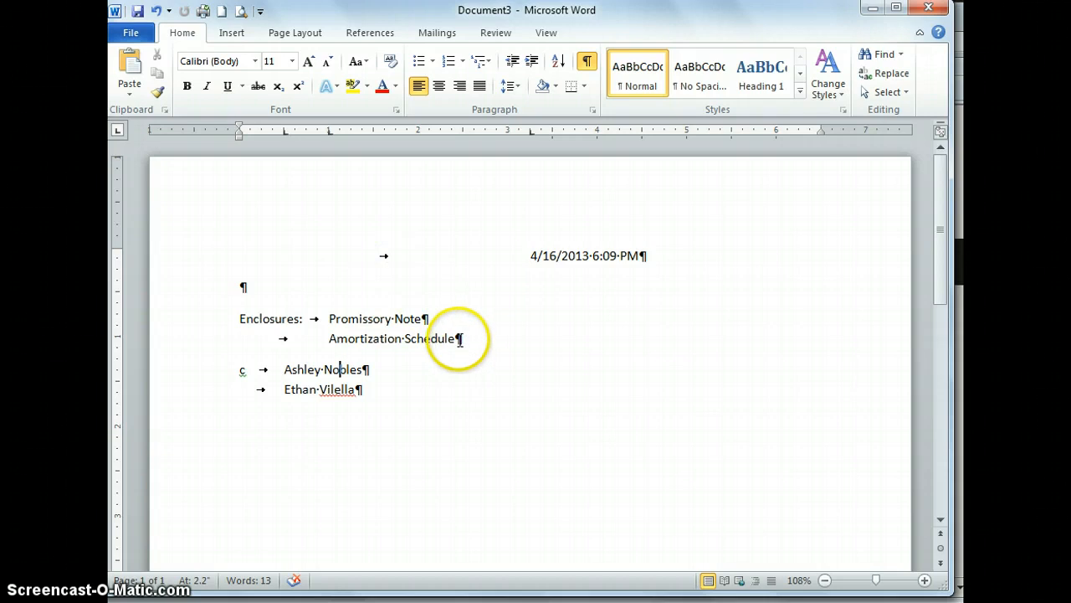
left_click(461, 341)
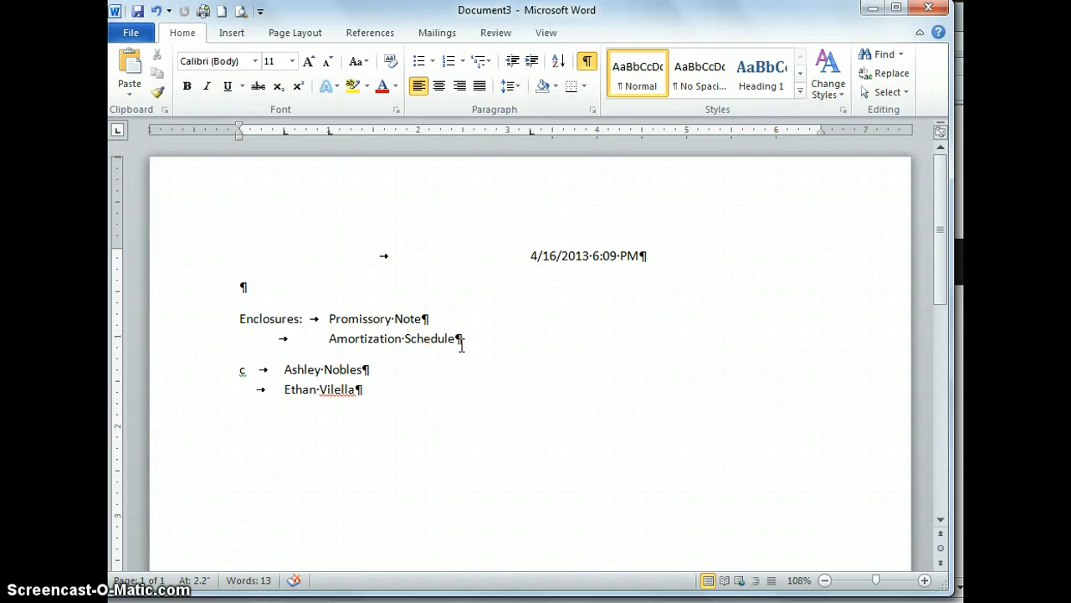